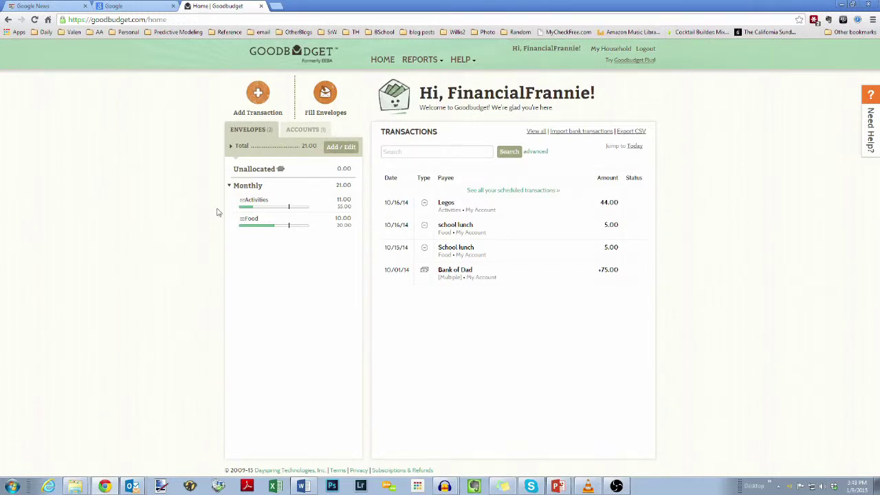
Add a monthly envelope named Charity with an amount of 10 and save the envelope changes.
{"action": "left_click", "coordinate": [341, 148]}
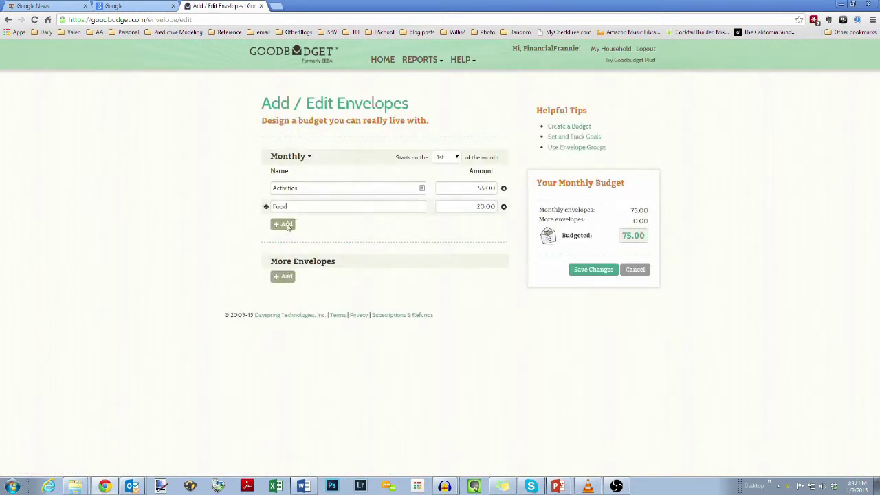
{"action": "left_click", "coordinate": [283, 226]}
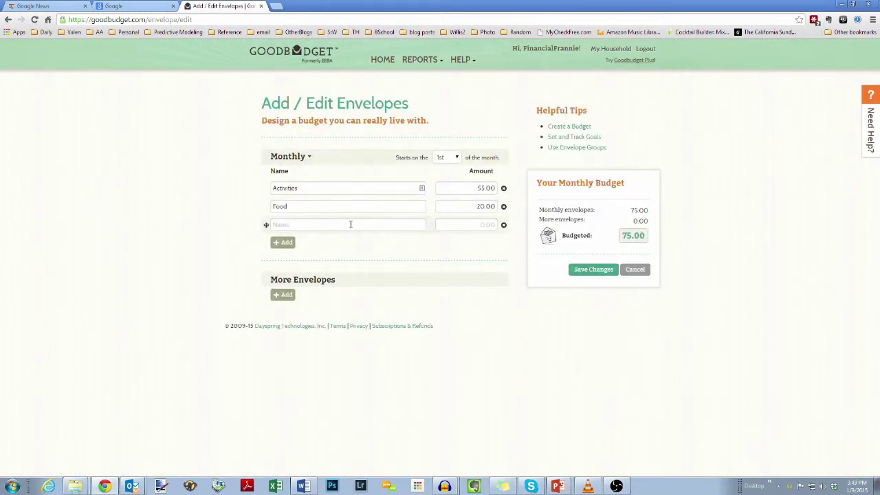
{"action": "type", "text": "Charity"}
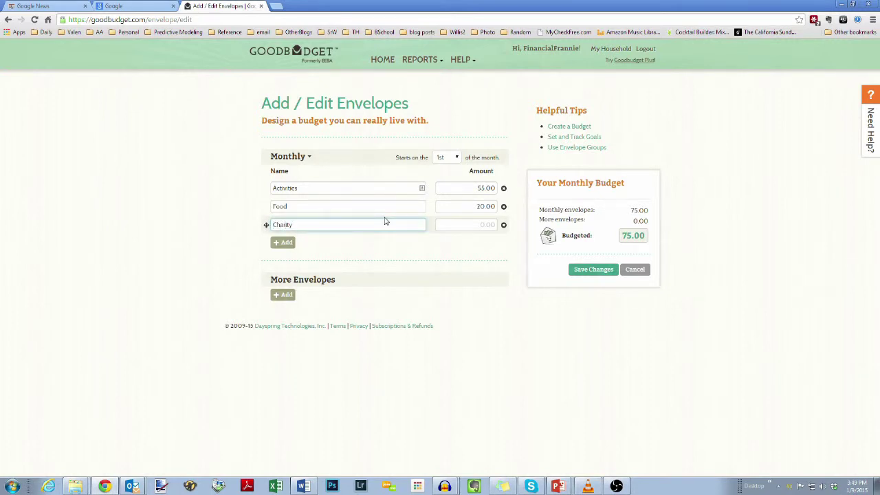
{"action": "key", "text": "Tab"}
{"action": "type", "text": "10"}
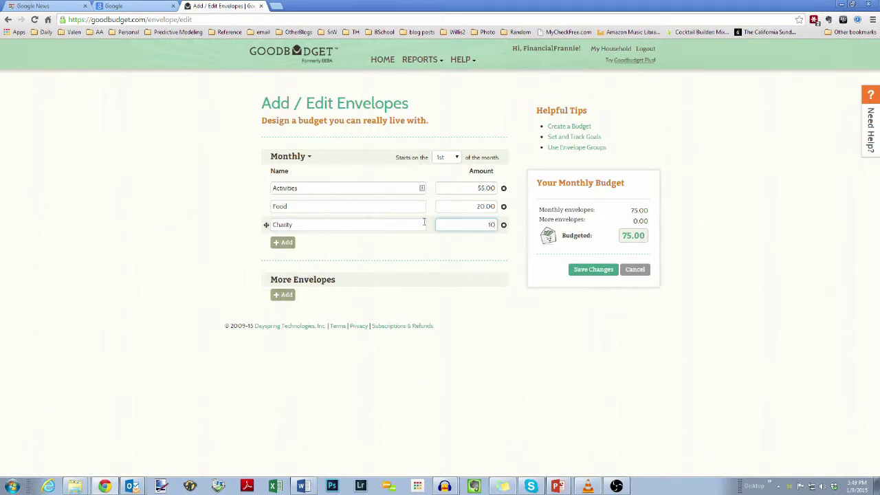
{"action": "key", "text": "Tab"}
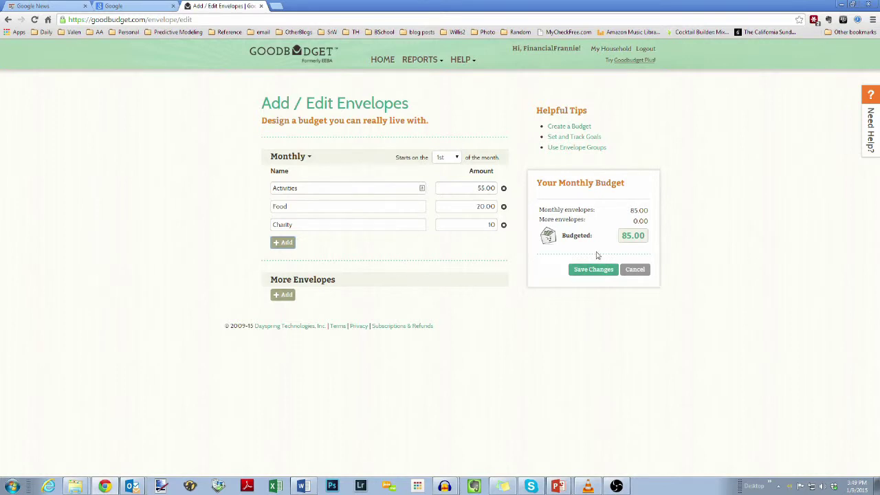
{"action": "left_click", "coordinate": [602, 275]}
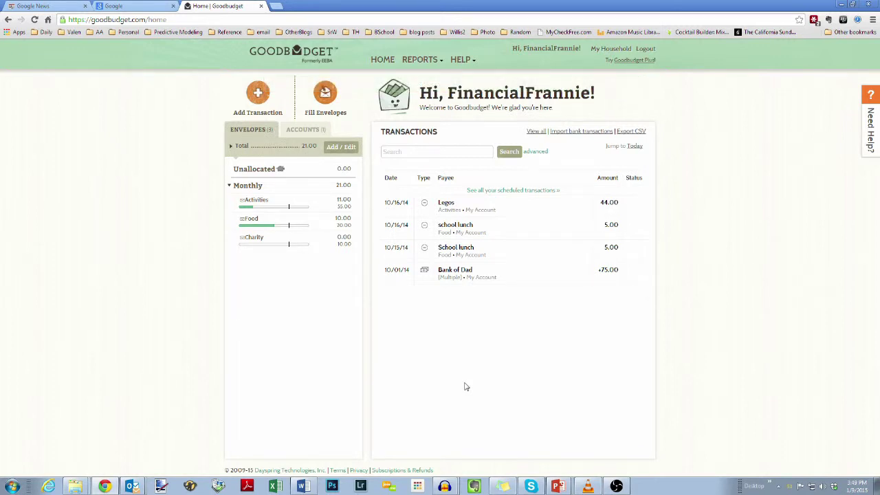
Start filling the envelopes from new income of 85, with payer Dad and account My Account.
{"action": "left_click", "coordinate": [330, 104]}
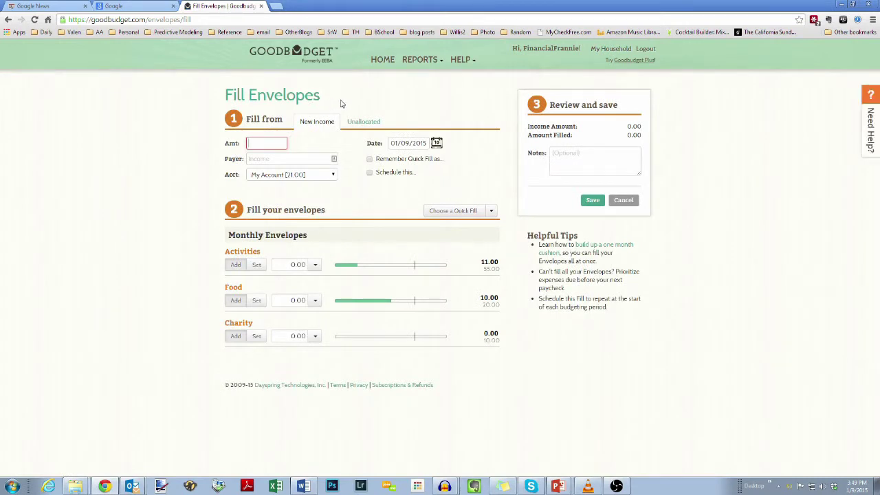
{"action": "type", "text": "85"}
{"action": "left_click", "coordinate": [312, 158]}
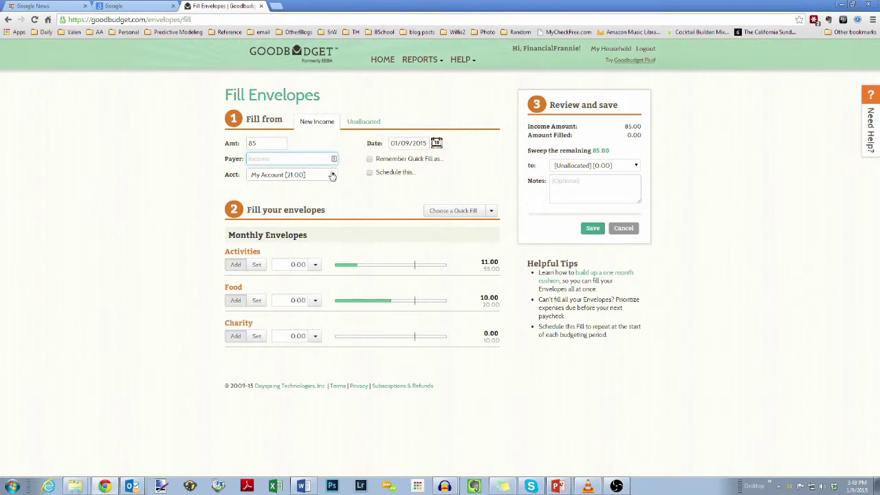
{"action": "type", "text": "Dad"}
{"action": "key", "text": "Tab"}
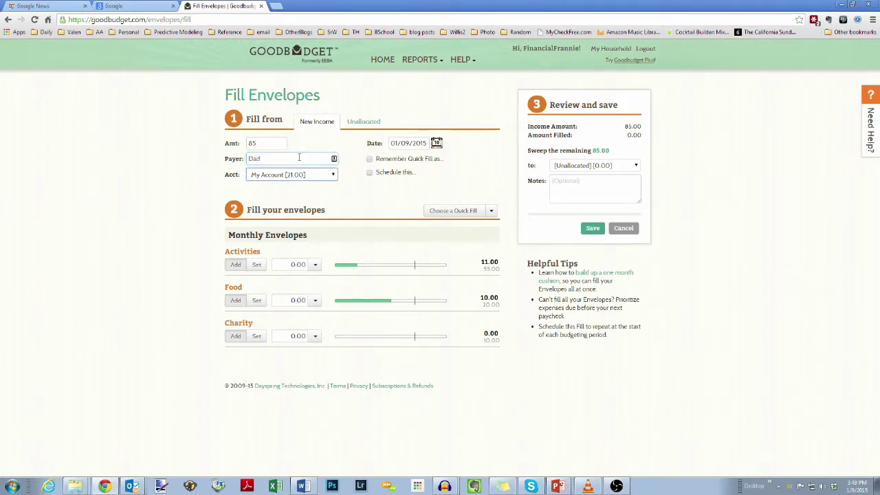
{"action": "left_click", "coordinate": [333, 176]}
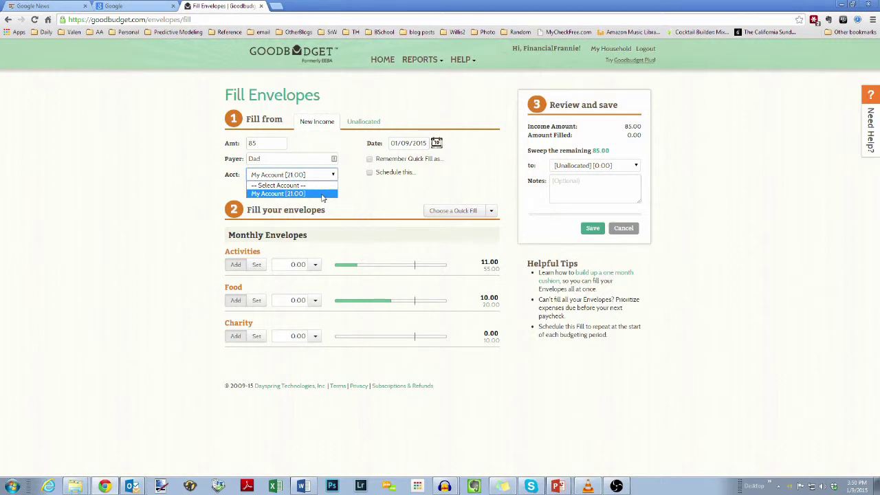
{"action": "left_click", "coordinate": [293, 195]}
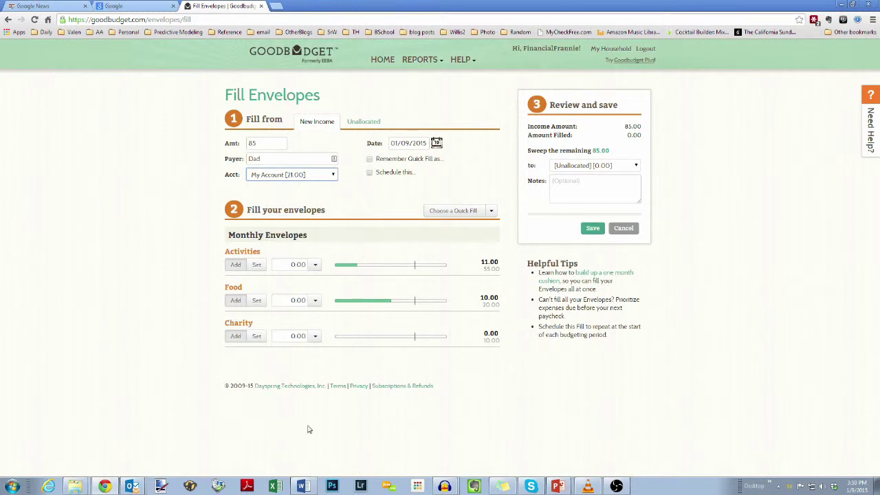
Allocate 55 to Activities, 20 to Food and 10 to Charity, with the "Add all" quick fill selected.
{"action": "left_click", "coordinate": [285, 265]}
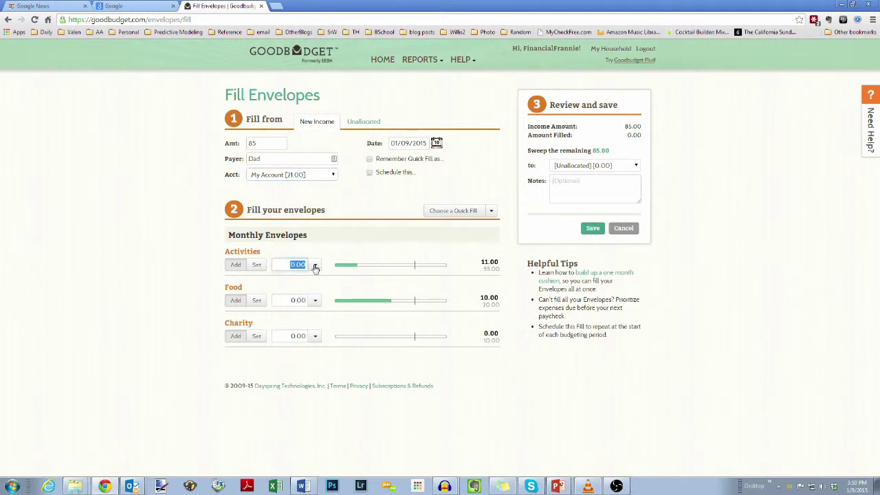
{"action": "type", "text": "55"}
{"action": "left_click", "coordinate": [292, 301]}
{"action": "type", "text": "20"}
{"action": "left_click", "coordinate": [289, 336]}
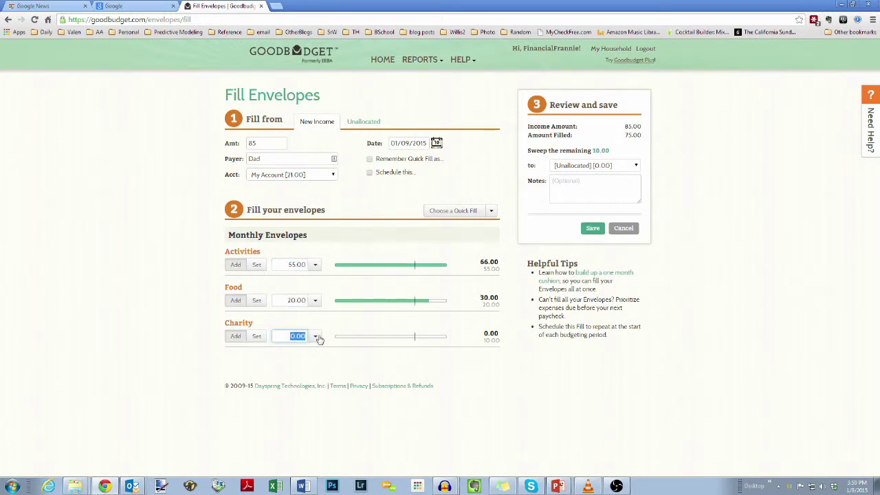
{"action": "type", "text": "10"}
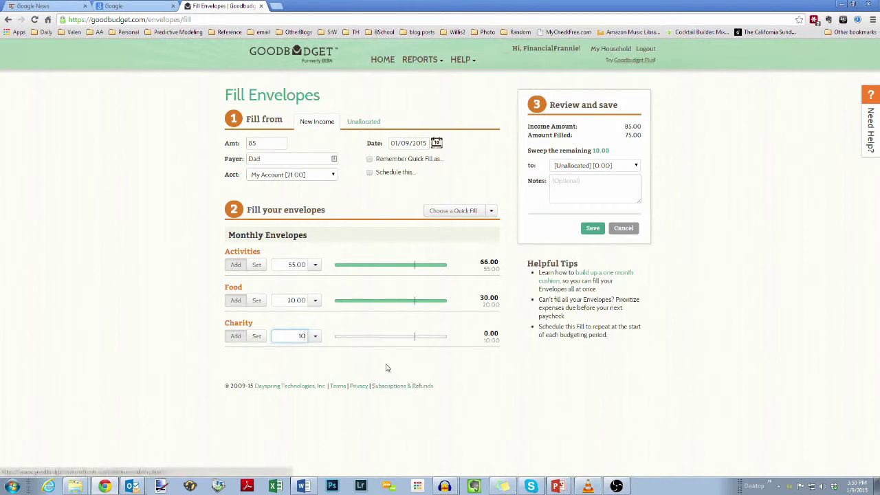
{"action": "left_click", "coordinate": [490, 211]}
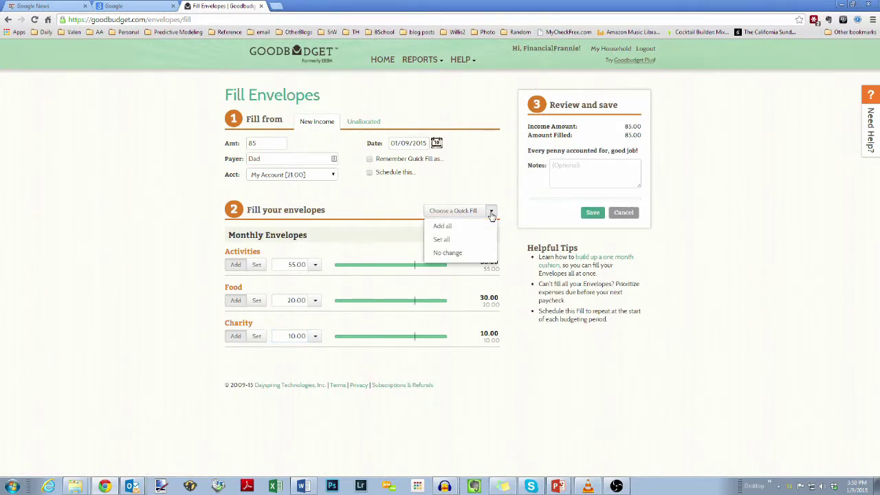
{"action": "left_click", "coordinate": [477, 229]}
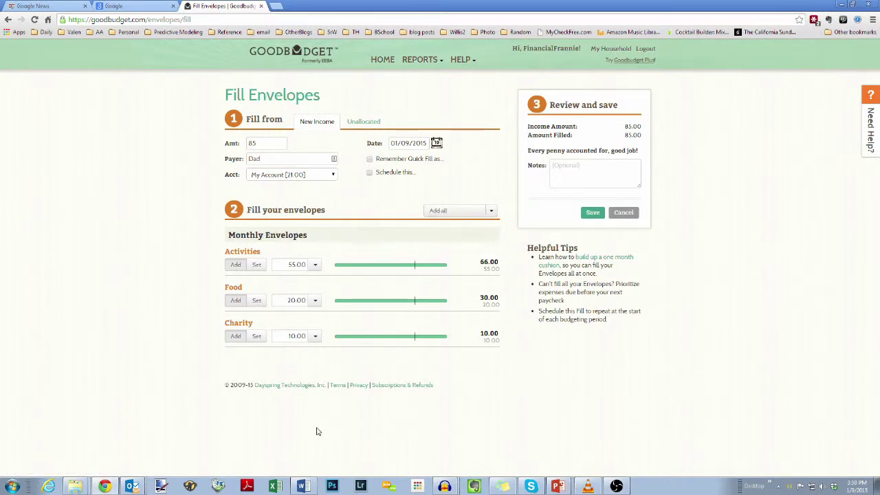
Add the note "Thanks Dad" to the envelope fill and save it.
{"action": "left_click", "coordinate": [576, 170]}
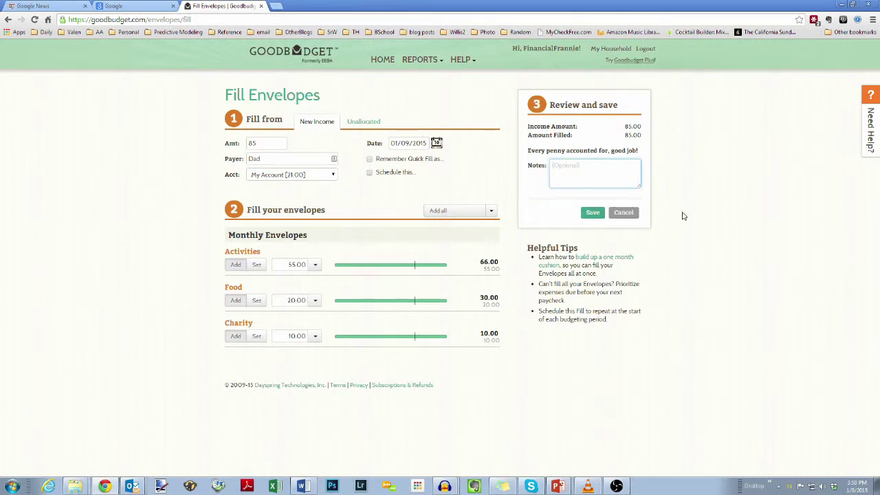
{"action": "type", "text": "Thanks Dad"}
{"action": "left_click", "coordinate": [592, 212]}
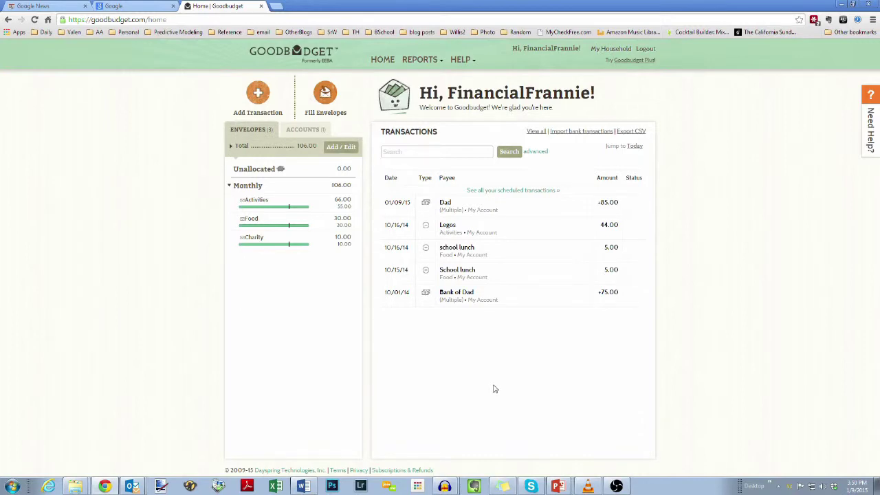
Record a Target expense of 12 from the Food envelope with the note "Corn Dogs" and save it.
{"action": "left_click", "coordinate": [258, 94]}
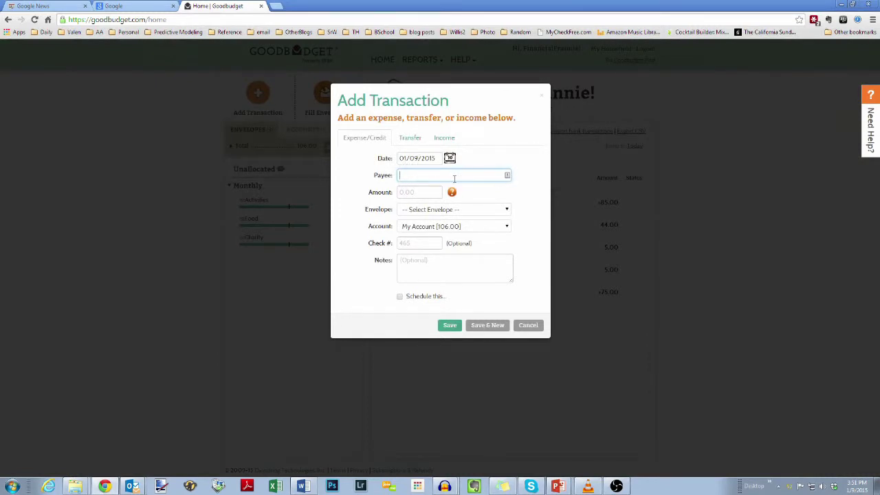
{"action": "type", "text": "Target"}
{"action": "key", "text": "Tab"}
{"action": "type", "text": "12"}
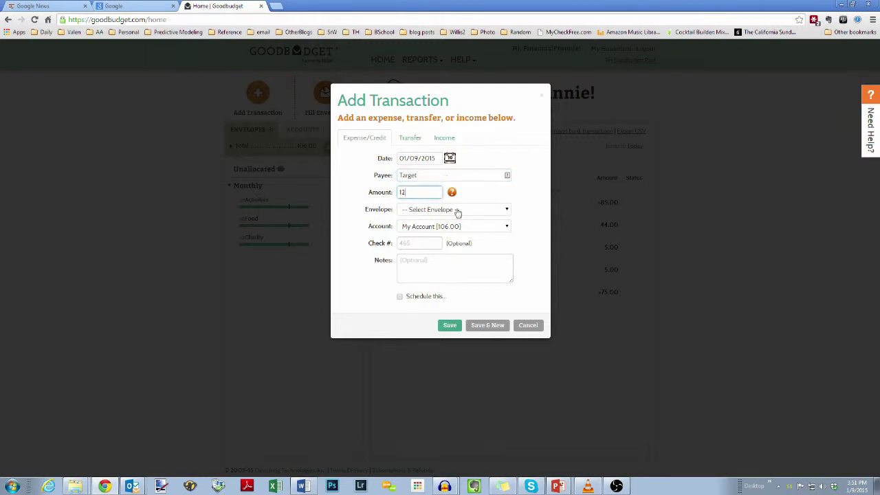
{"action": "left_click", "coordinate": [455, 209]}
{"action": "left_click", "coordinate": [450, 244]}
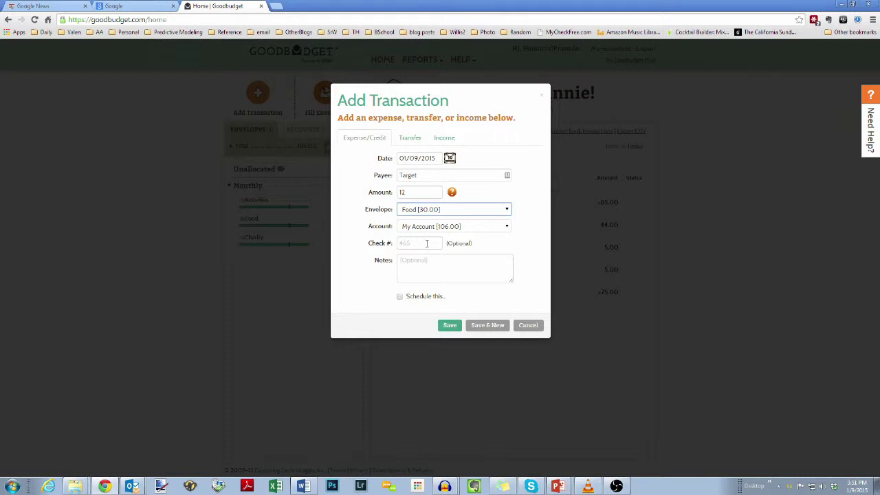
{"action": "left_click", "coordinate": [462, 281]}
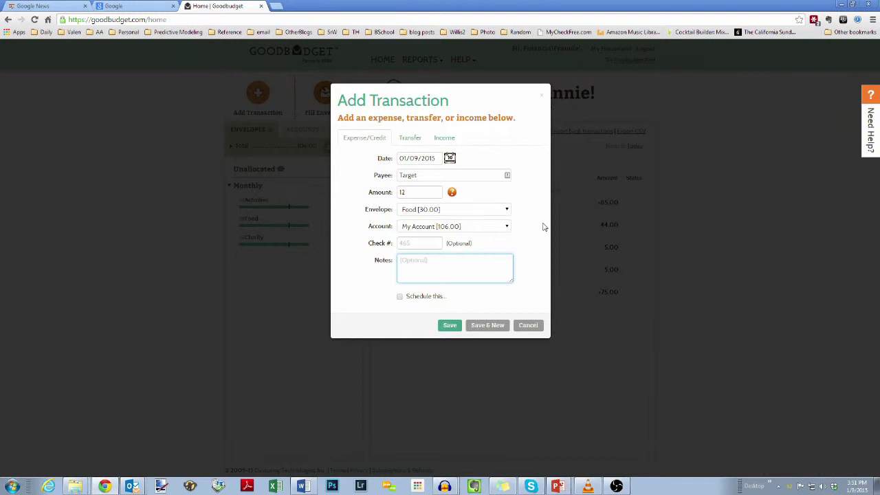
{"action": "type", "text": "Corn Dogs"}
{"action": "left_click", "coordinate": [455, 331]}
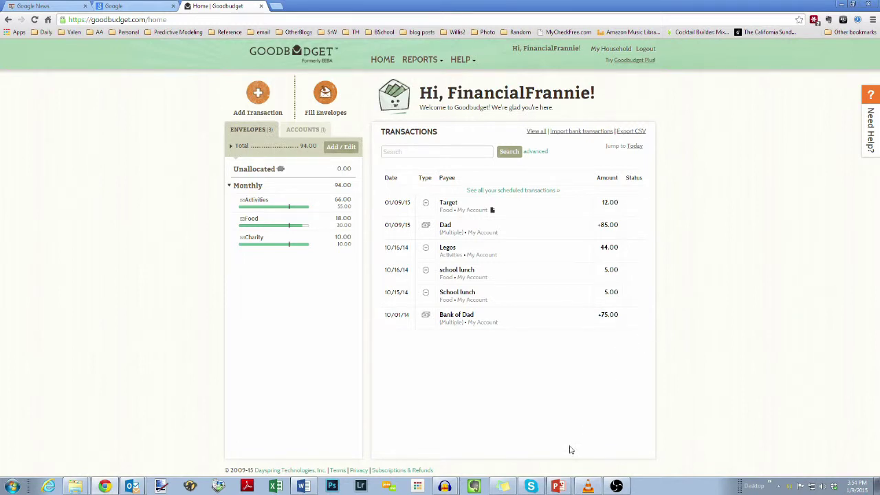
Switch to the checkbook register presentation in PowerPoint and run its slide show.
{"action": "left_click", "coordinate": [557, 486]}
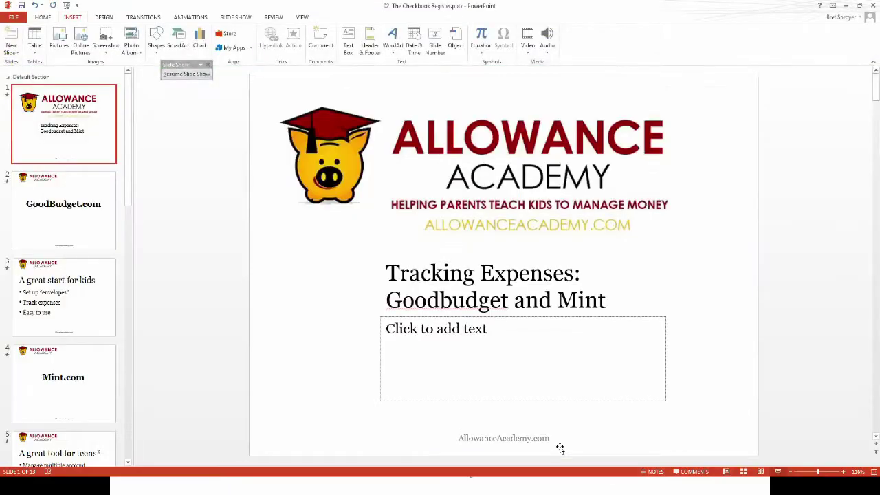
{"action": "left_click", "coordinate": [777, 472]}
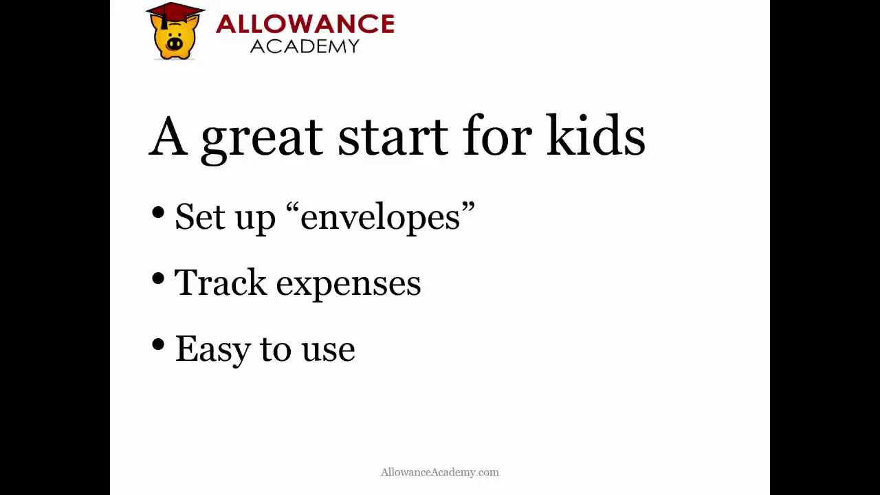